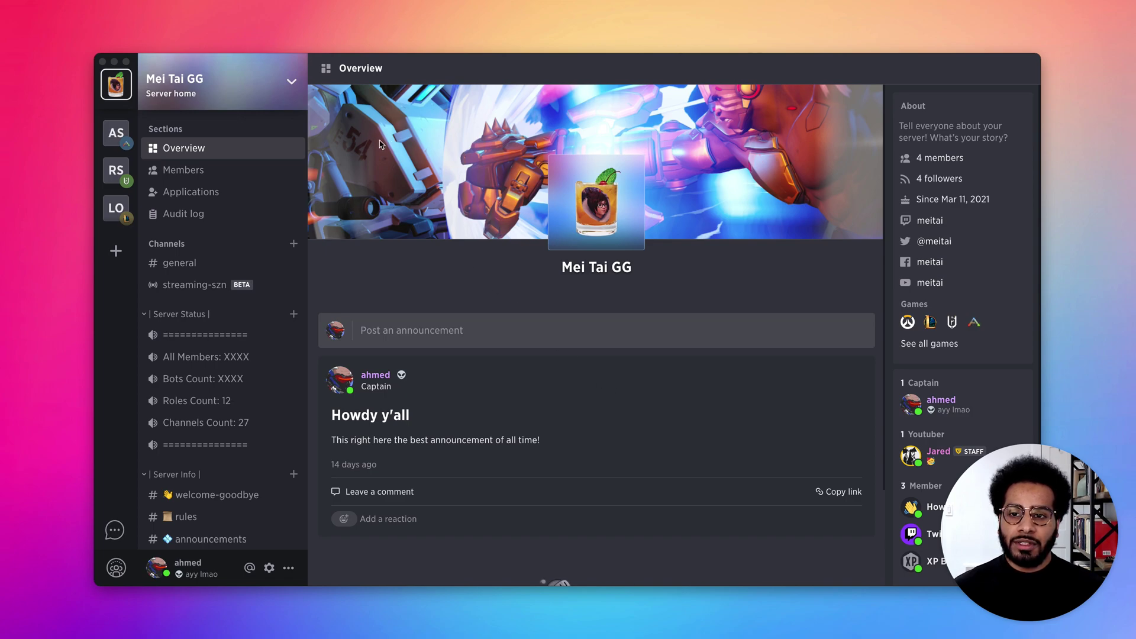
Open Settings from the Mei Tai GG server header dropdown
{"action": "left_click", "coordinate": [292, 83]}
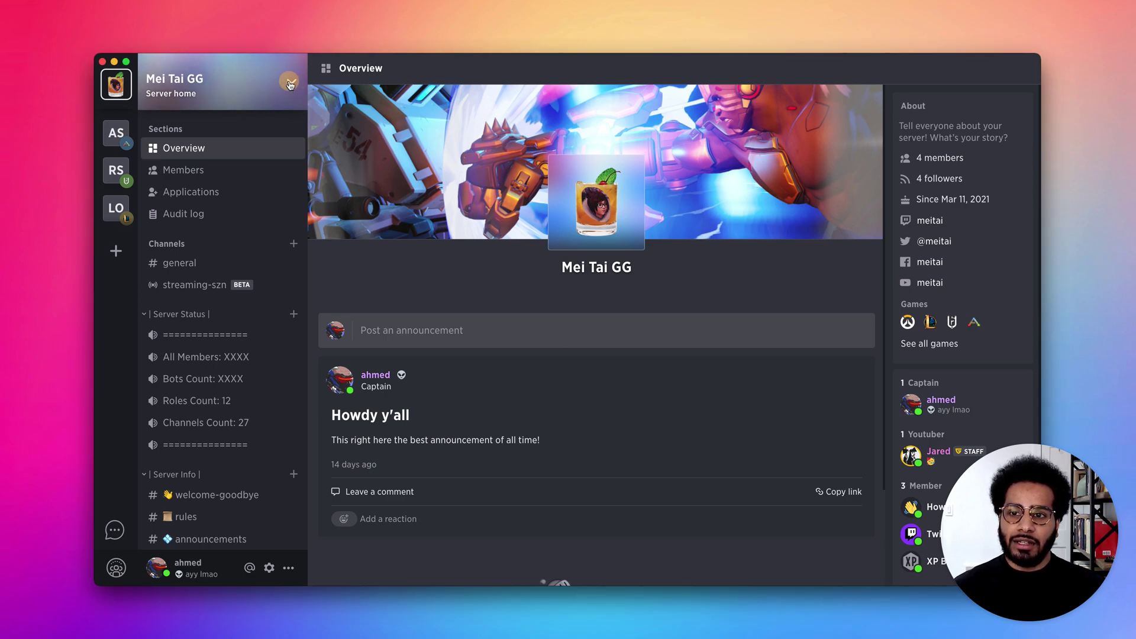
{"action": "left_click", "coordinate": [293, 84]}
{"action": "left_click", "coordinate": [281, 147]}
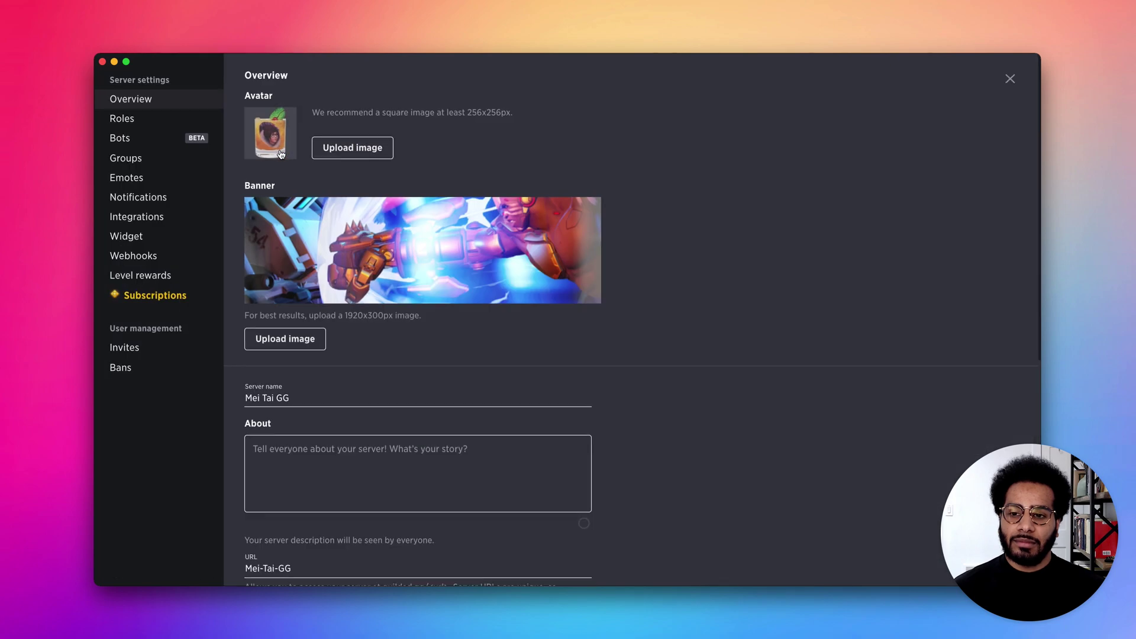
Go to the Subscriptions page in the Mei Tai GG server settings
{"action": "left_click", "coordinate": [208, 303]}
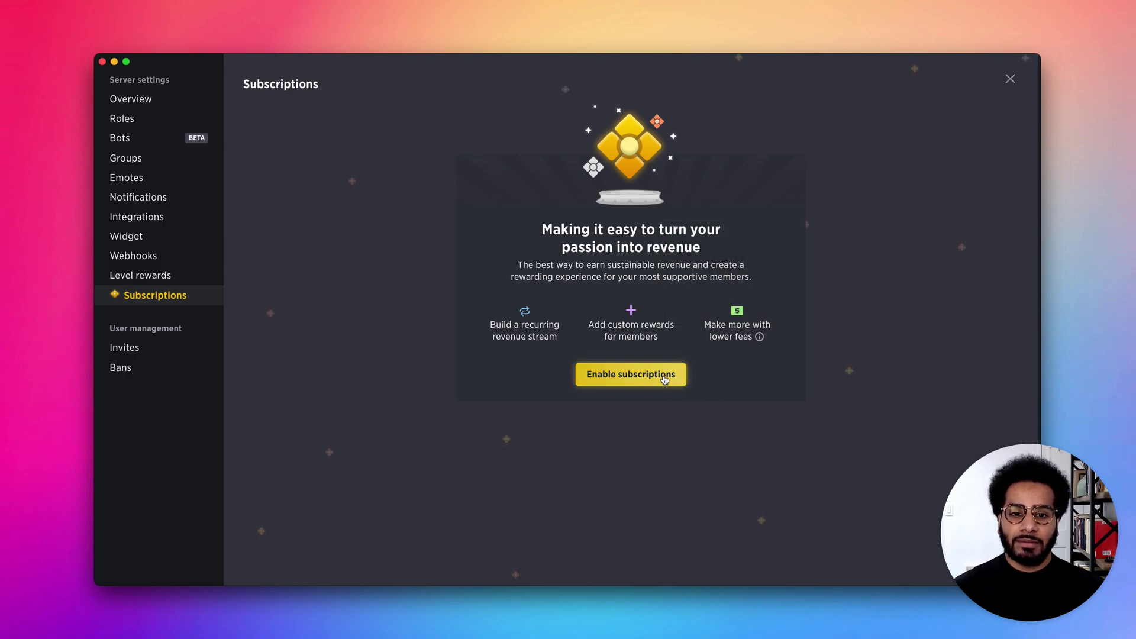
{"action": "left_click", "coordinate": [663, 379]}
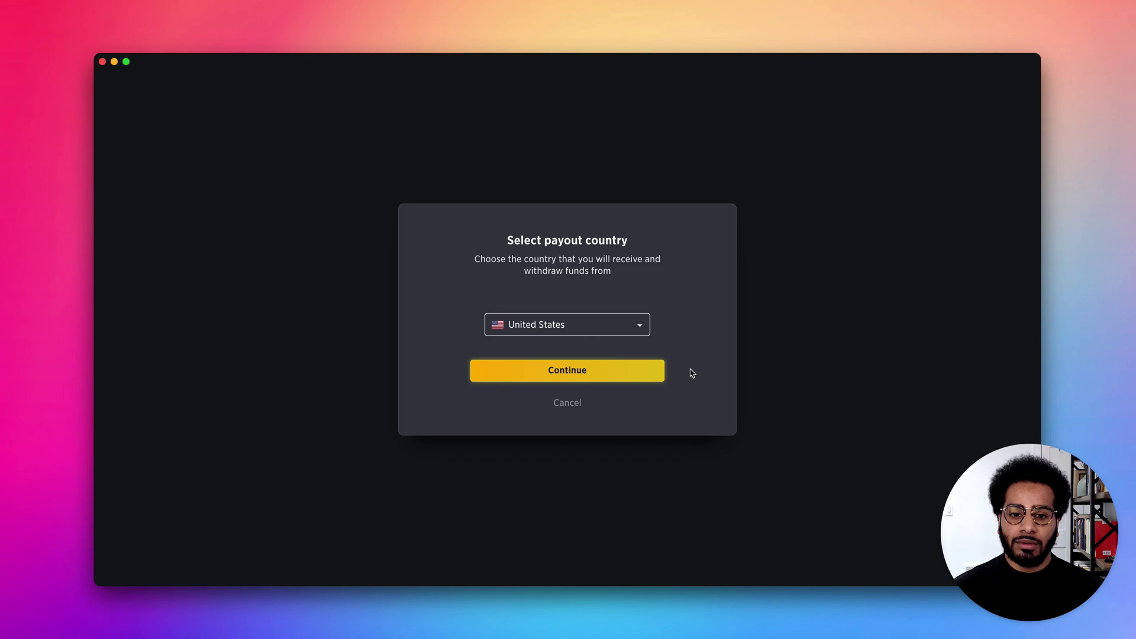
{"action": "left_click", "coordinate": [645, 378]}
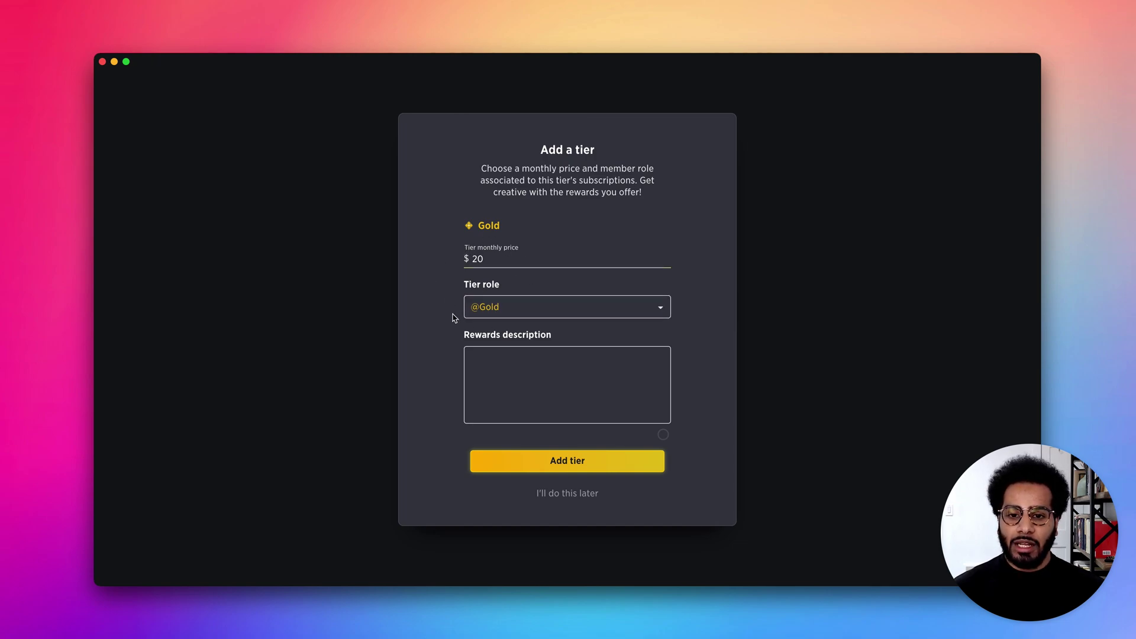
{"action": "left_click", "coordinate": [524, 369]}
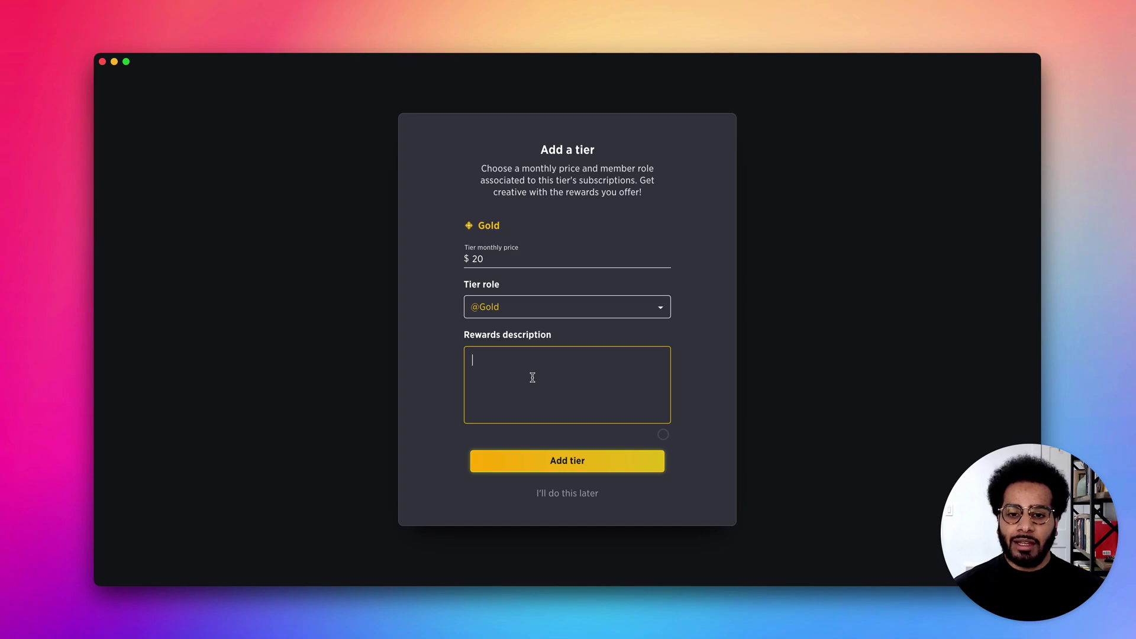
{"action": "left_click", "coordinate": [577, 462]}
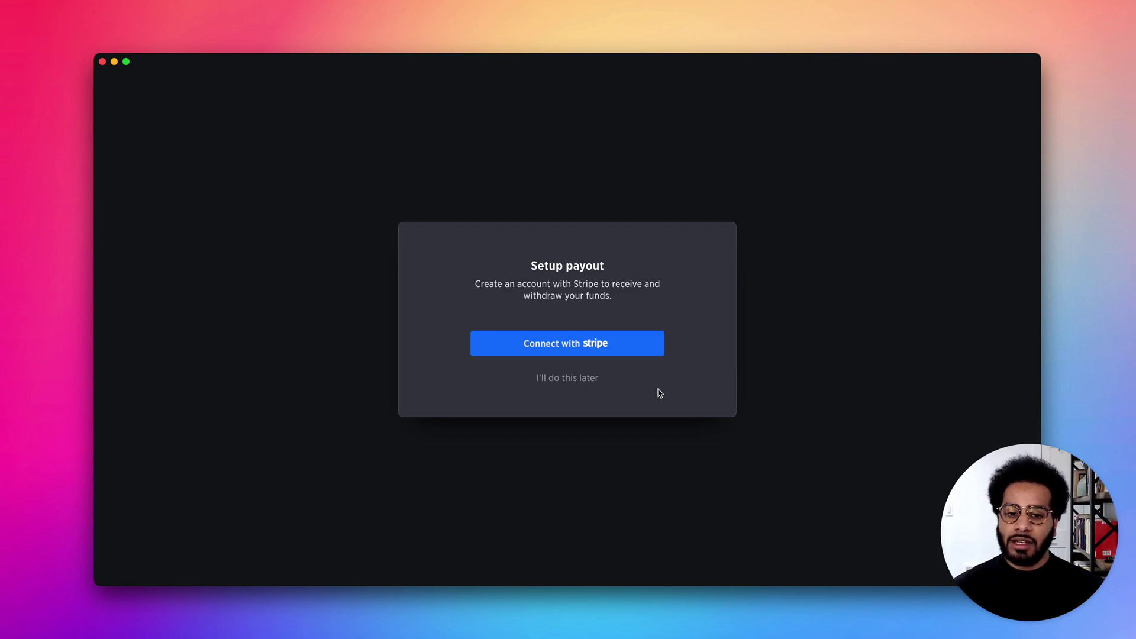
Defer Stripe payout setup and dismiss the Yay! dialog to view the Gold tier
{"action": "left_click", "coordinate": [586, 380]}
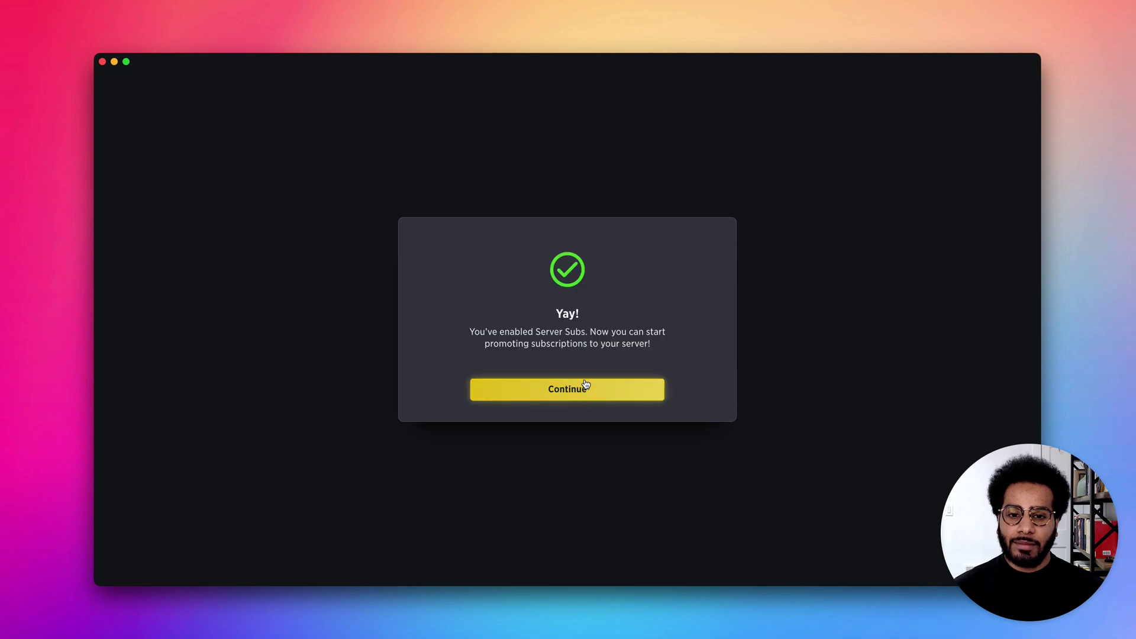
{"action": "left_click", "coordinate": [585, 388]}
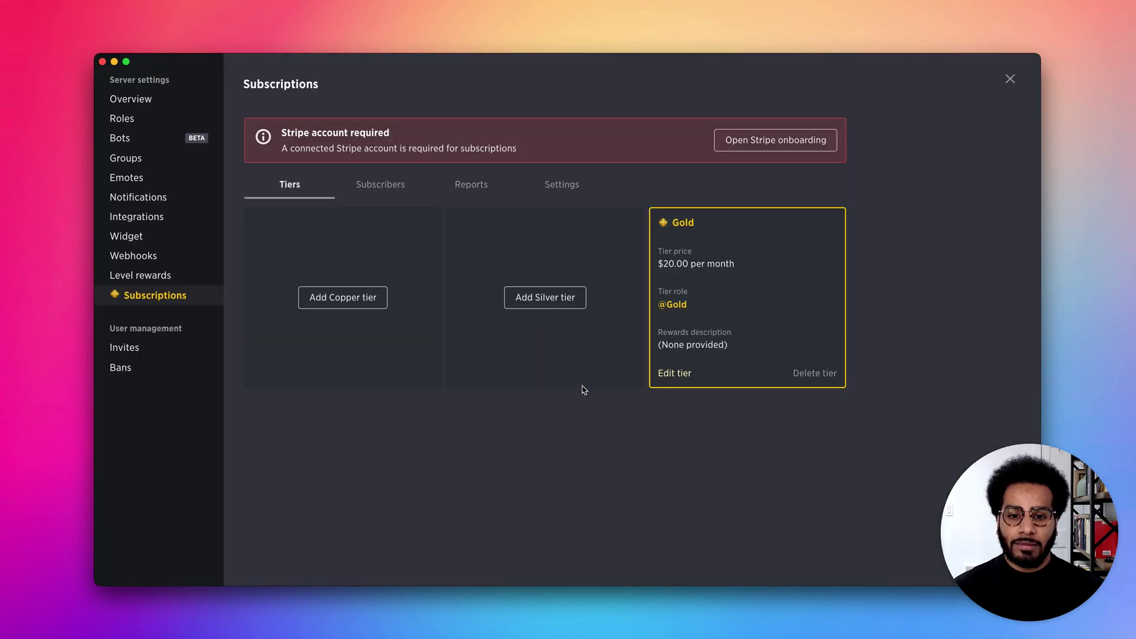